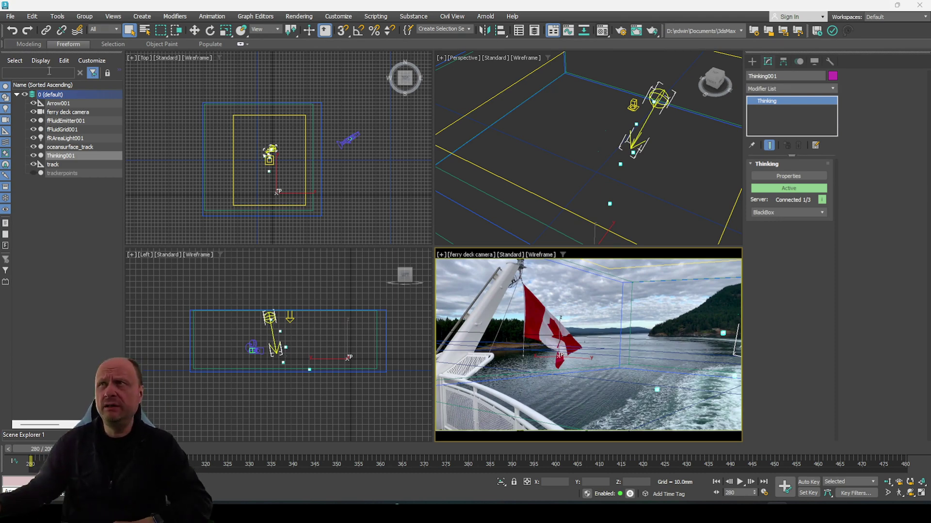
In the Material Editor, swap the background bitmap's still image for bc_ferries_nosound.mp4
click(600, 32)
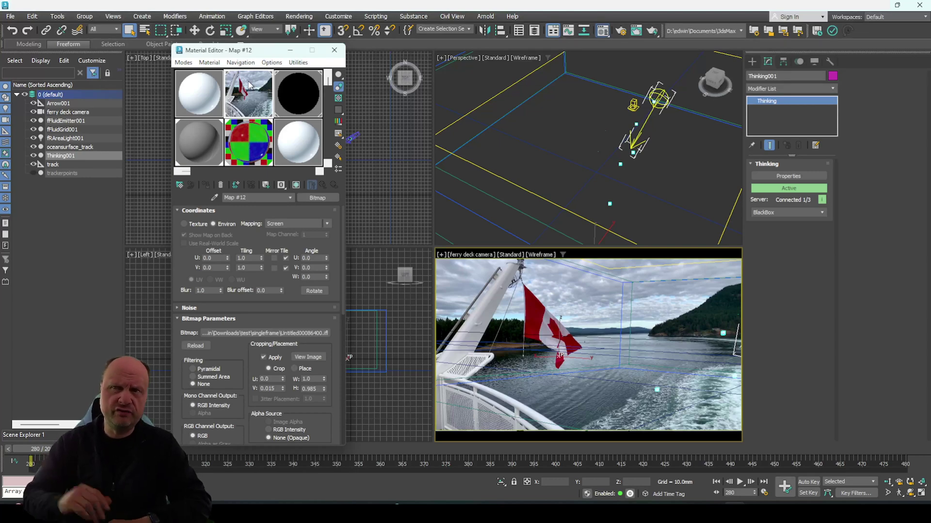
click(265, 333)
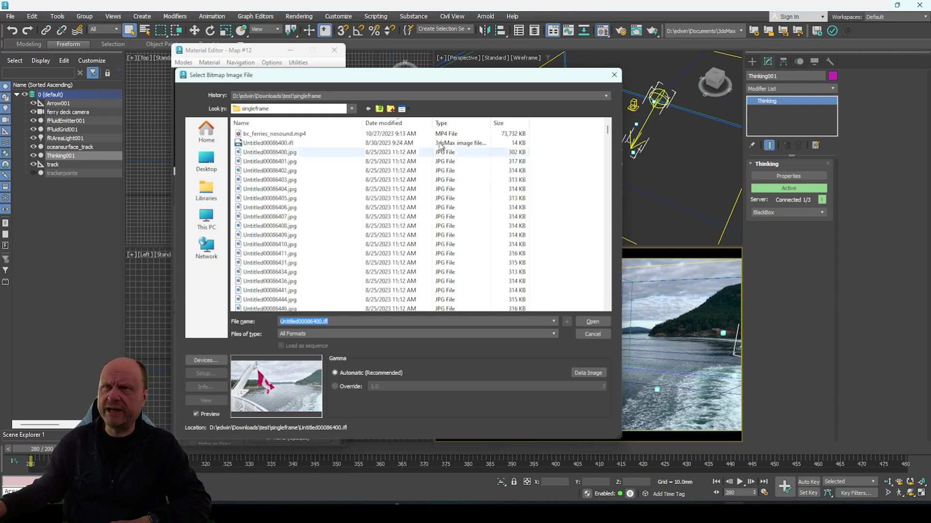
drag(421, 79, 338, 57)
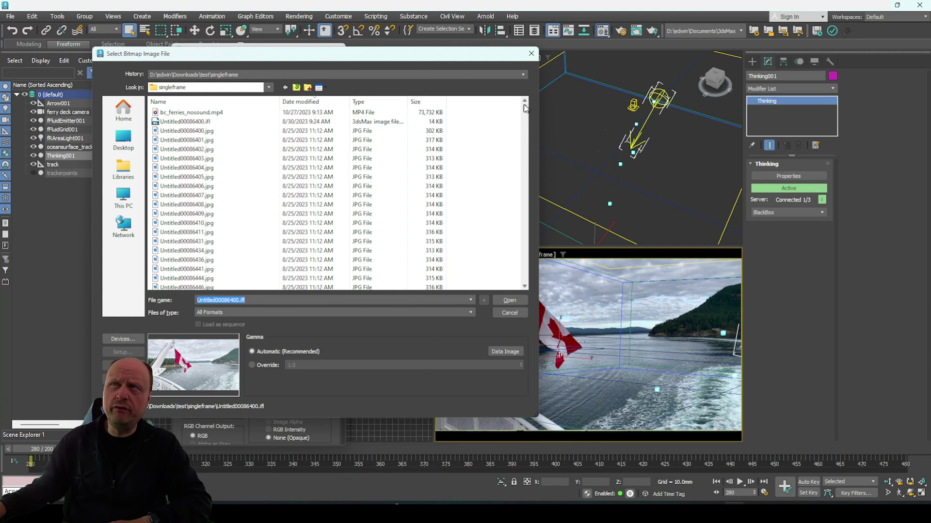
drag(523, 108, 525, 290)
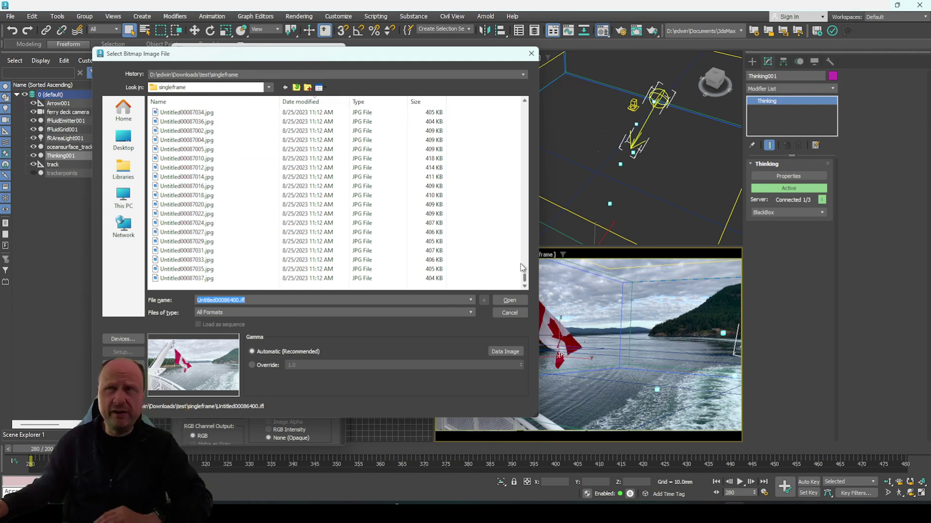
drag(526, 281, 523, 107)
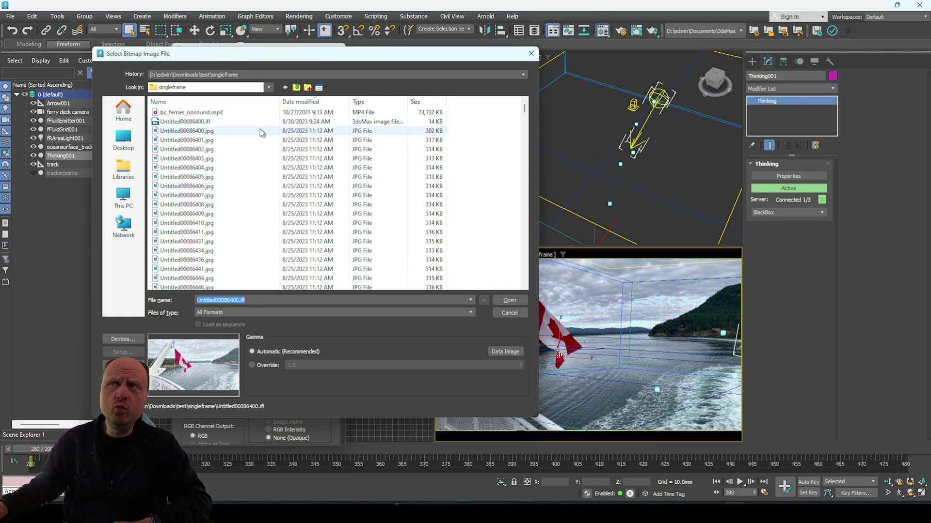
click(439, 112)
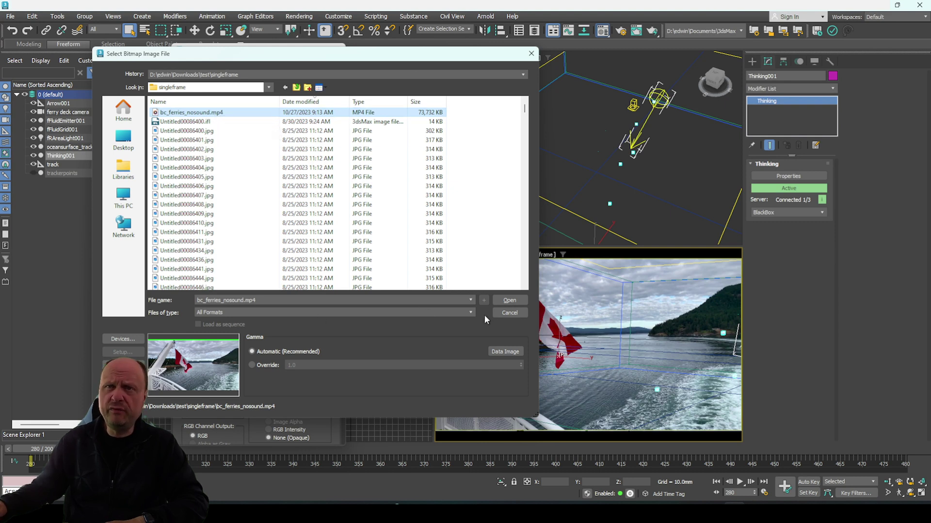
click(471, 312)
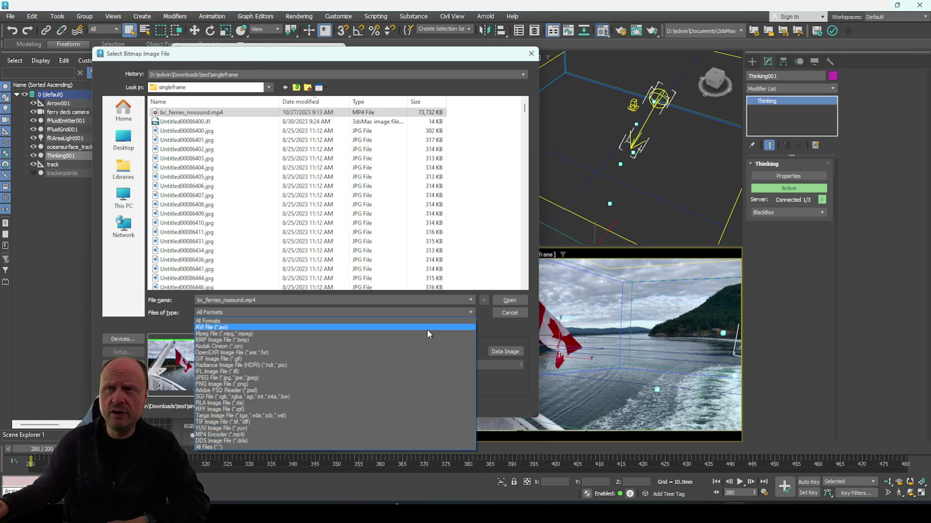
click(486, 322)
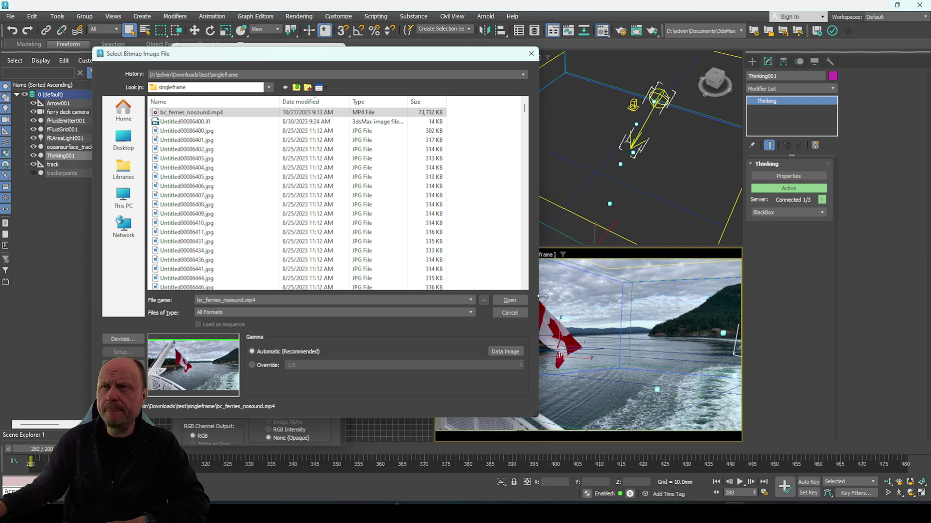
click(510, 300)
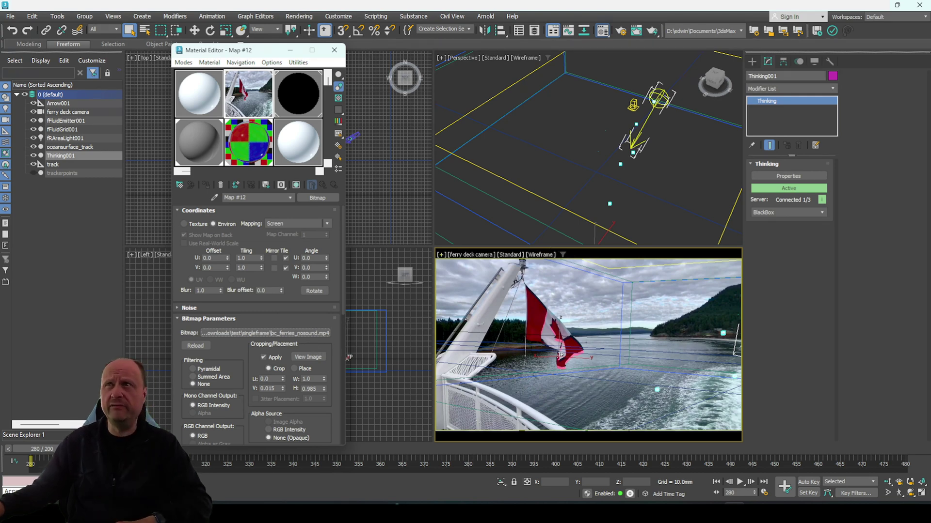
Confirm in Environment and Effects that the background map is bc_ferries_nosound.mp4, then close the Material Editor
click(343, 19)
click(338, 17)
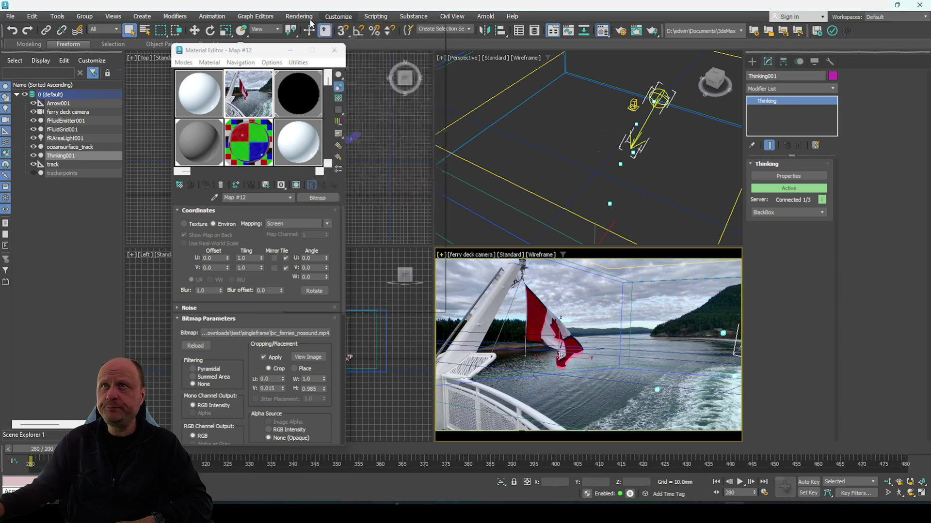
click(300, 16)
click(329, 140)
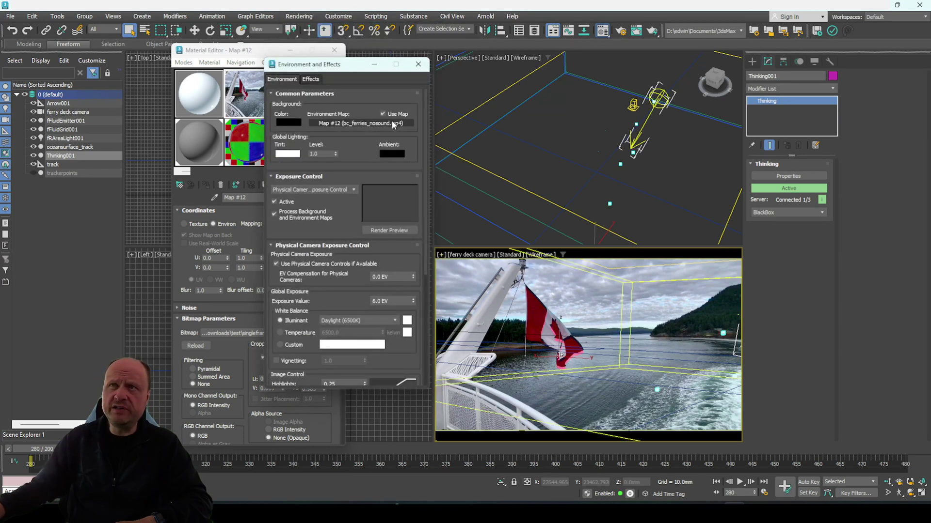
click(417, 64)
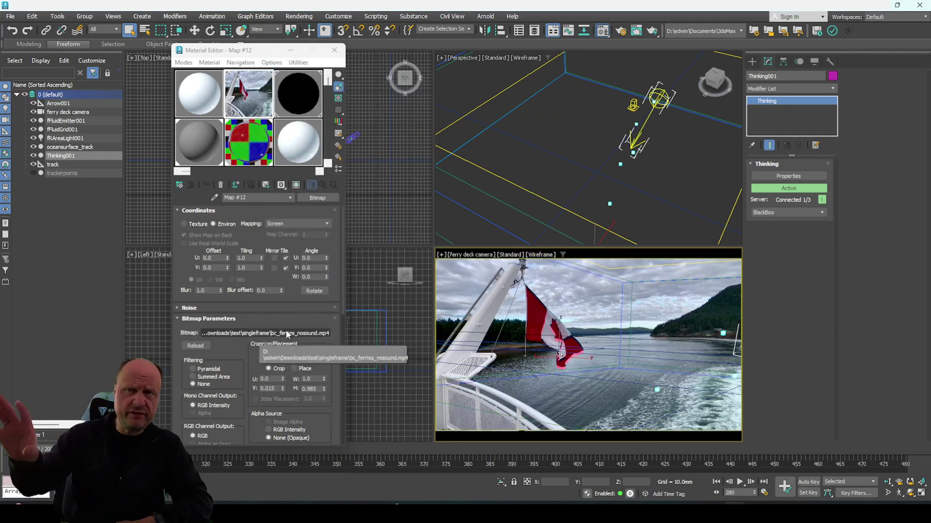
click(335, 51)
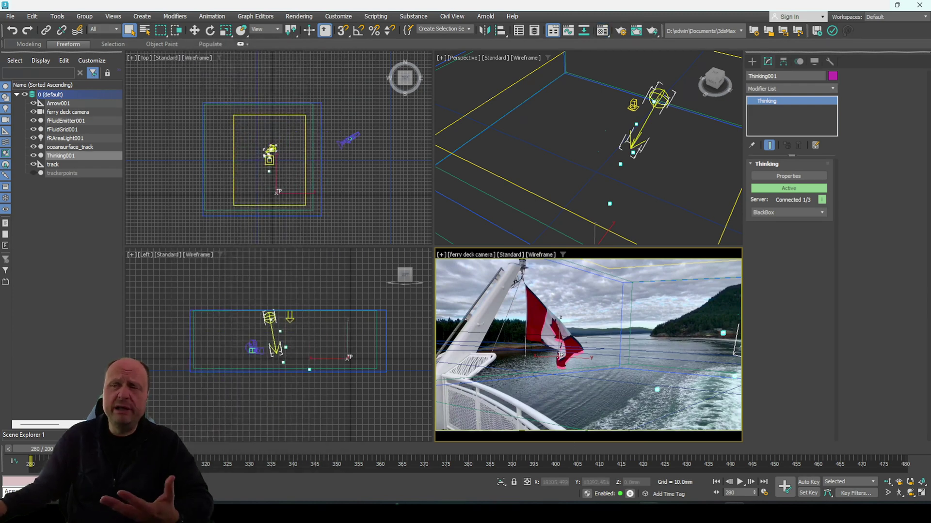
Play the timeline to watch the ferry video background, stop playback, and return to frame 280
click(740, 482)
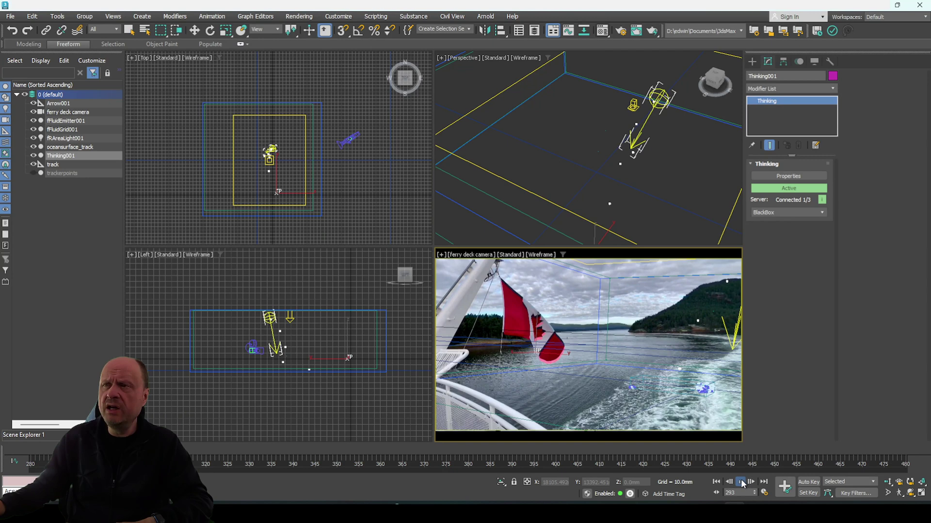
key(slash)
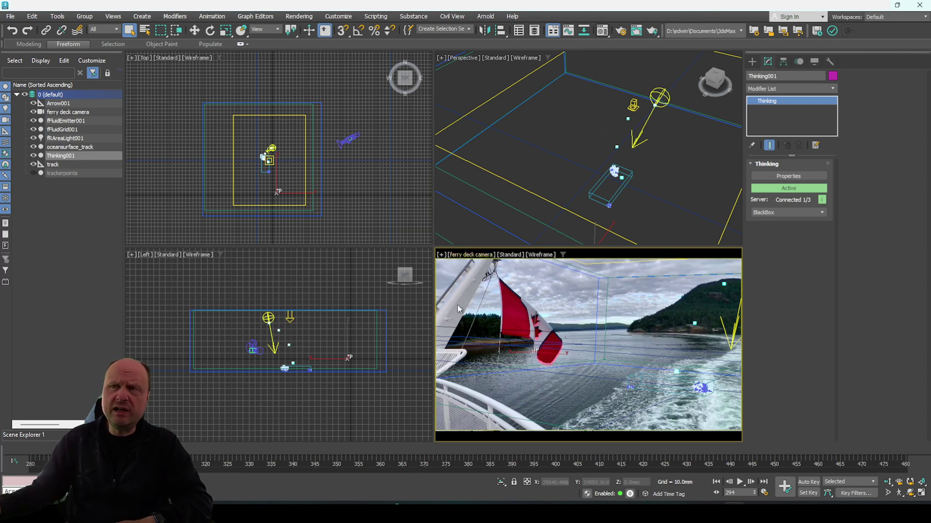
click(717, 482)
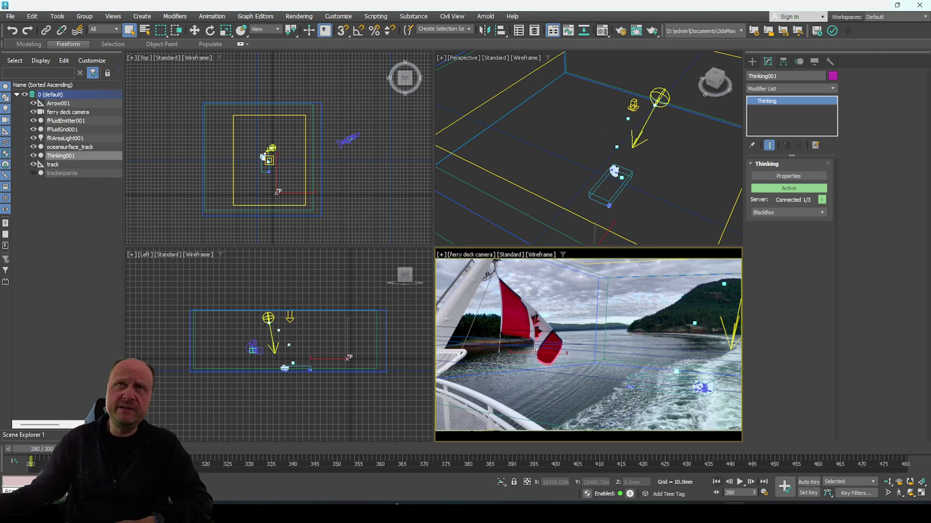
Render a Create Preview Animation of frames 280–480 through the ferry deck camera
click(56, 16)
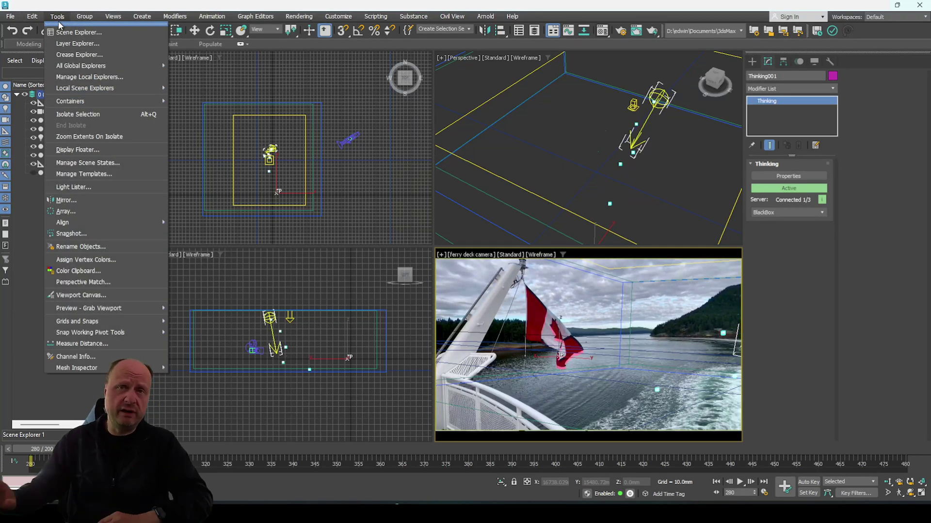
mouse_move(145, 308)
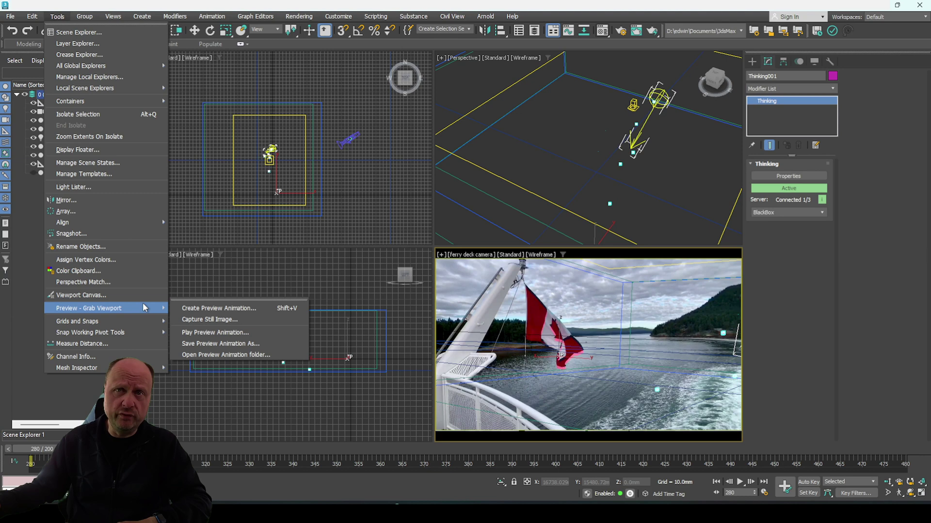
click(231, 309)
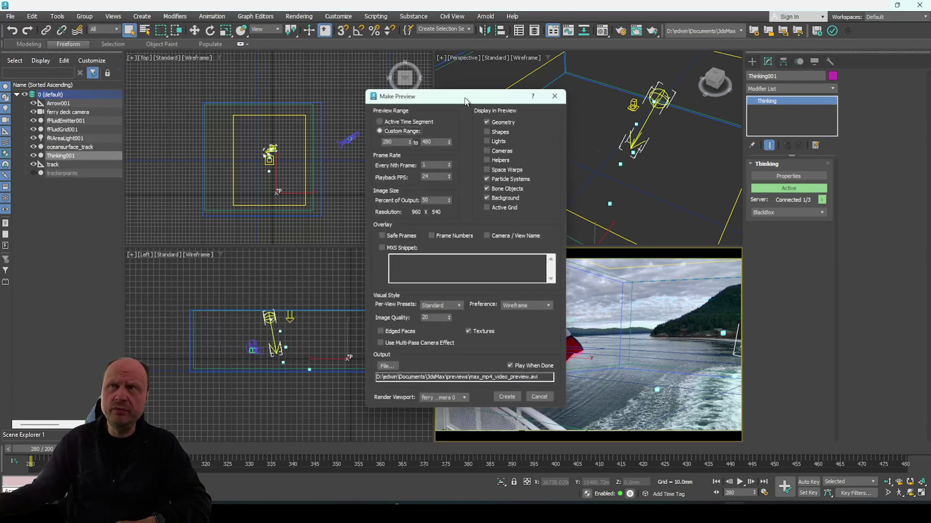
drag(464, 99, 325, 81)
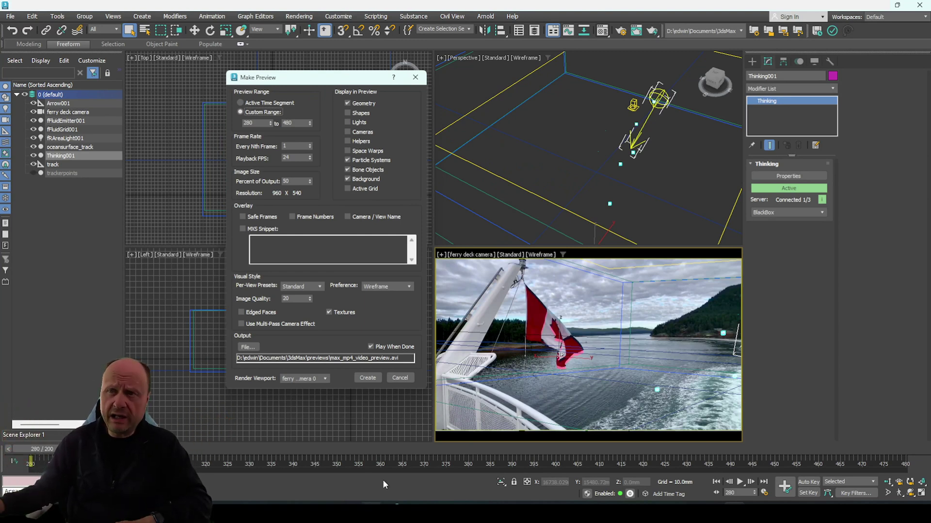
click(368, 378)
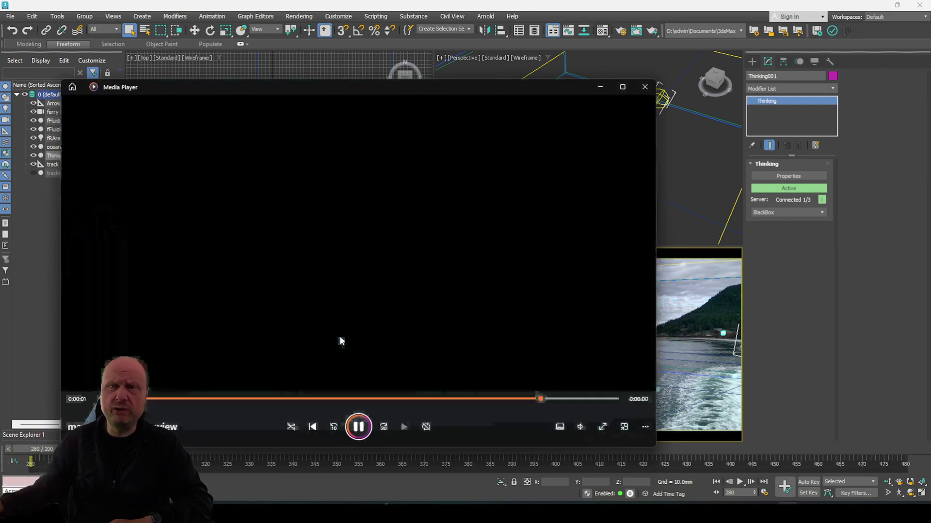
Pause and replay the ferry preview in Media Player, then close the player
click(358, 427)
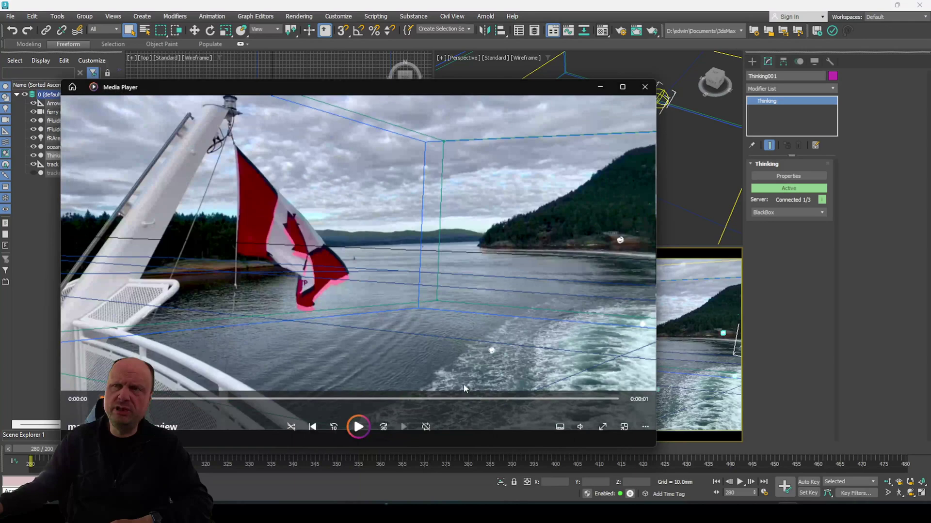
click(365, 427)
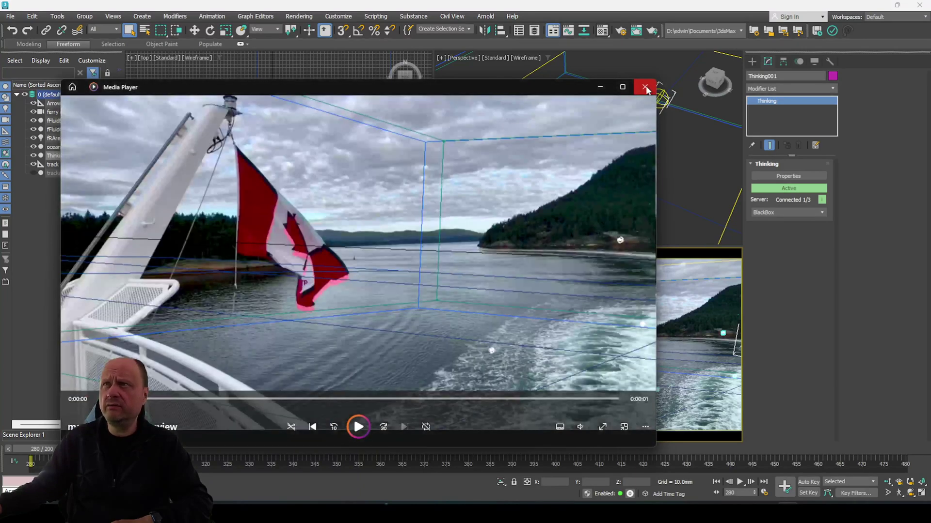
click(645, 88)
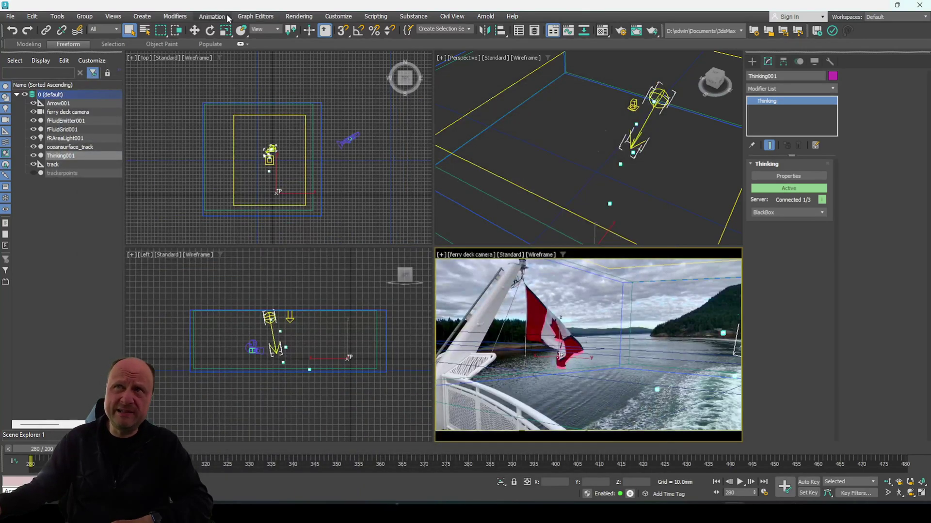
click(48, 19)
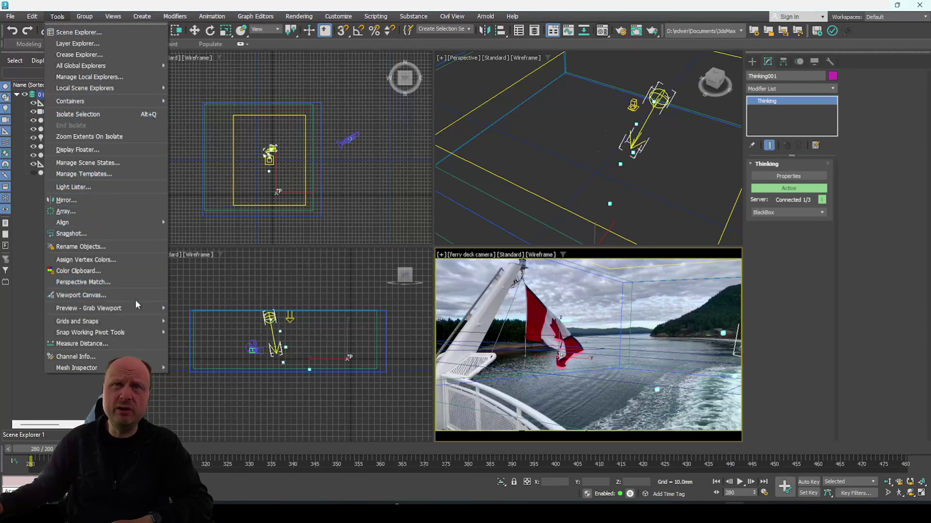
mouse_move(149, 310)
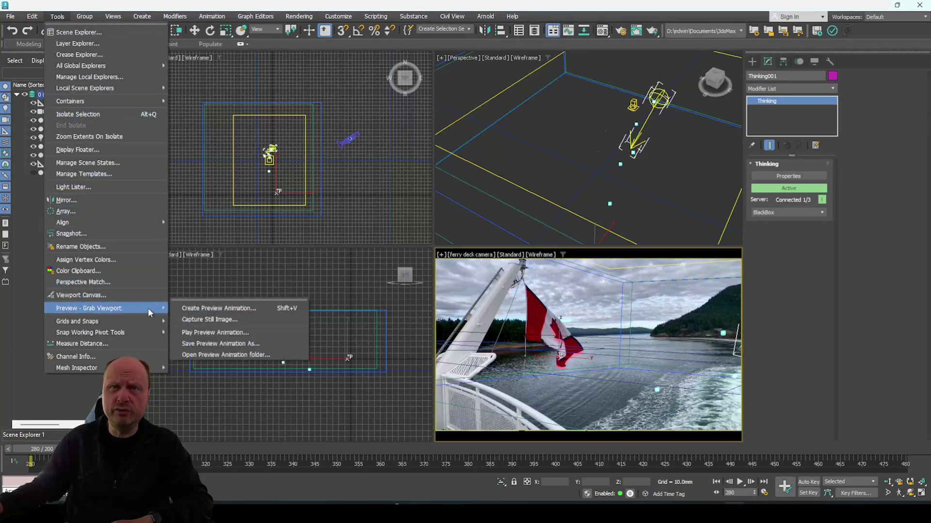
click(253, 356)
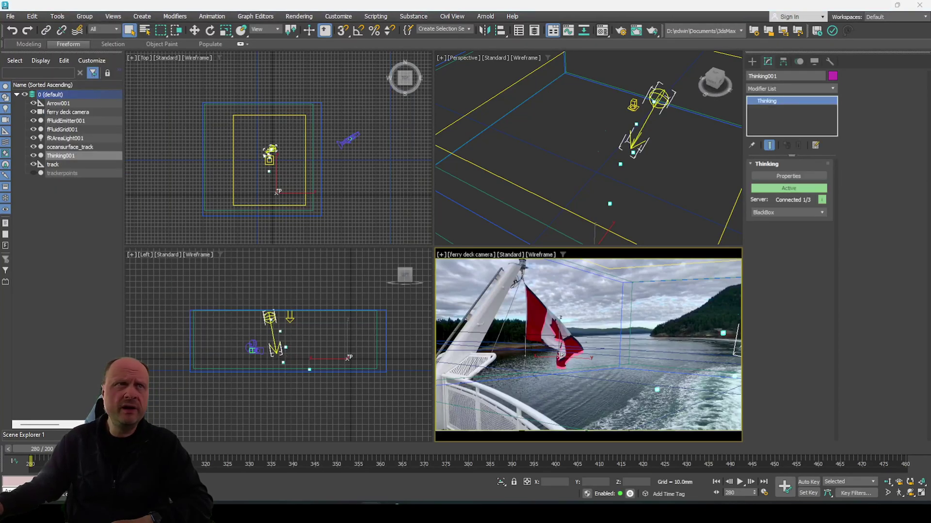
drag(166, 129, 299, 127)
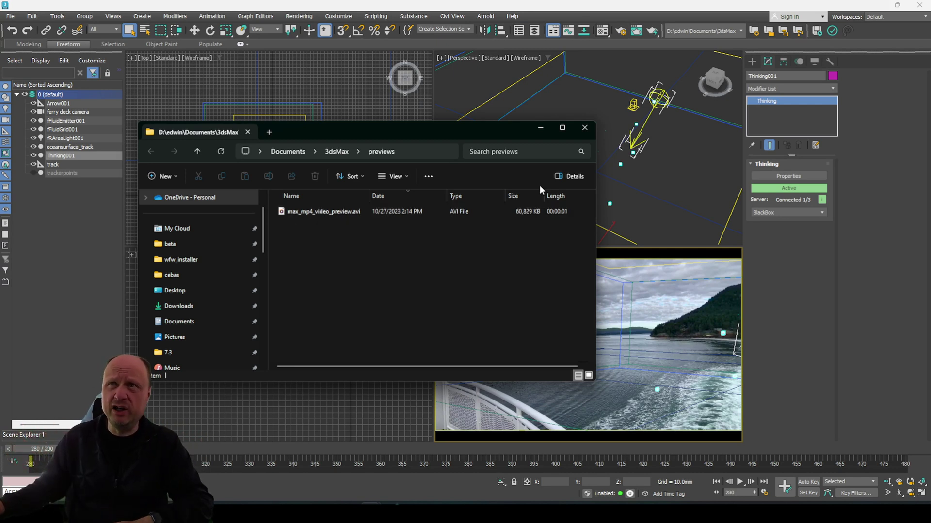
click(585, 129)
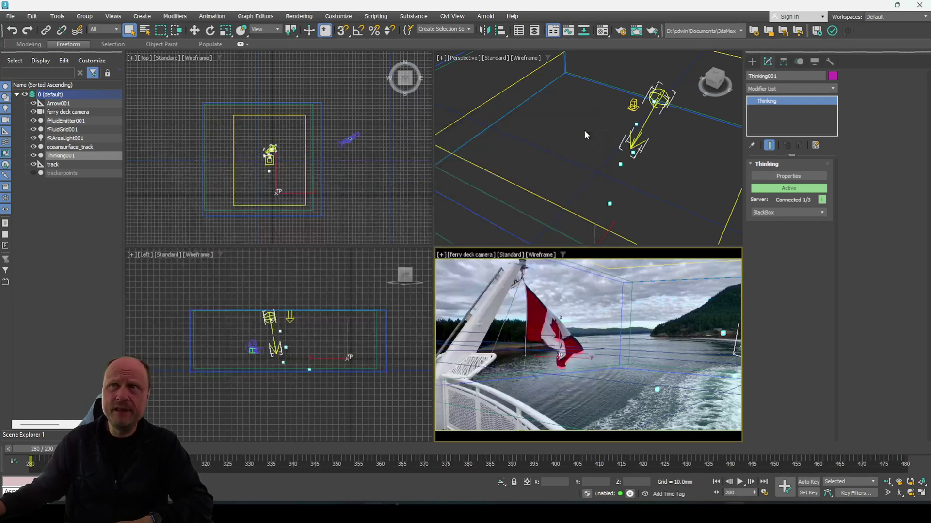
Start a new viewport preview and choose MP4 Encoder (*.mp4) as its output file type
click(57, 17)
mouse_move(133, 310)
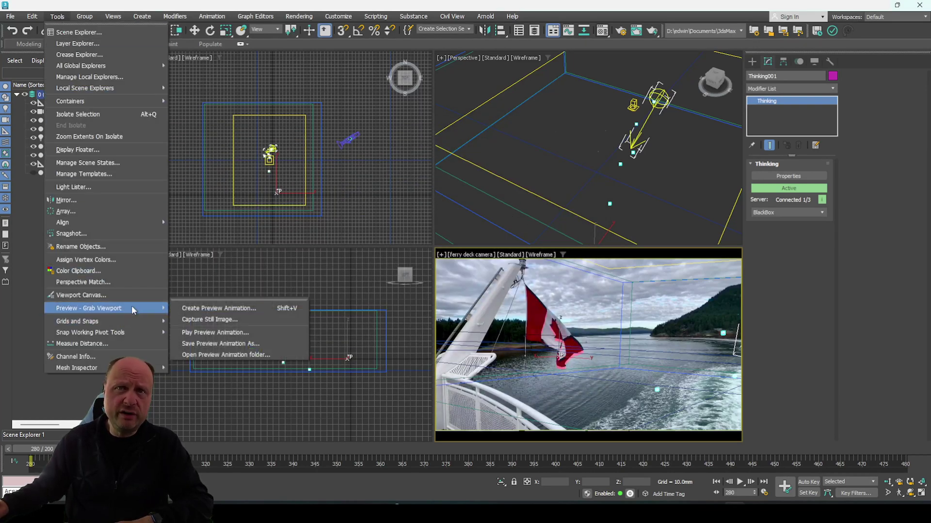
click(253, 313)
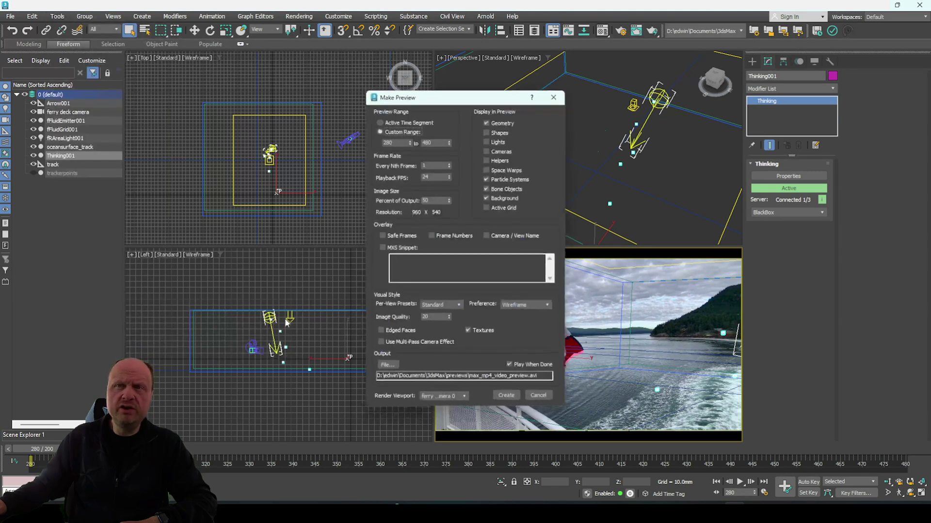
click(383, 366)
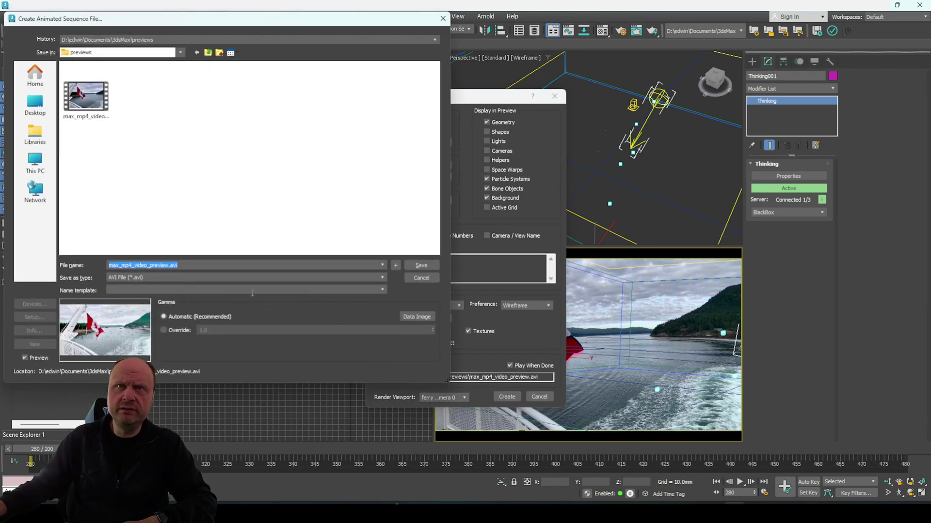
click(191, 277)
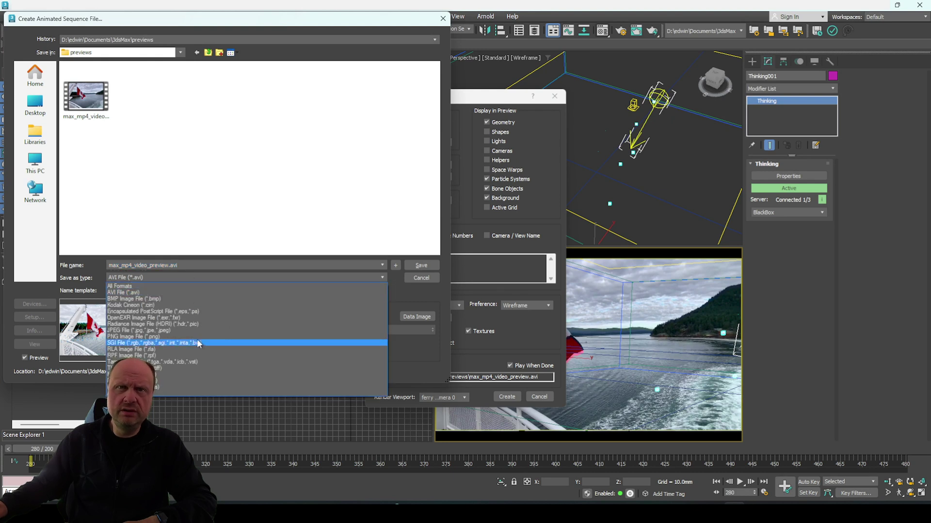
click(164, 374)
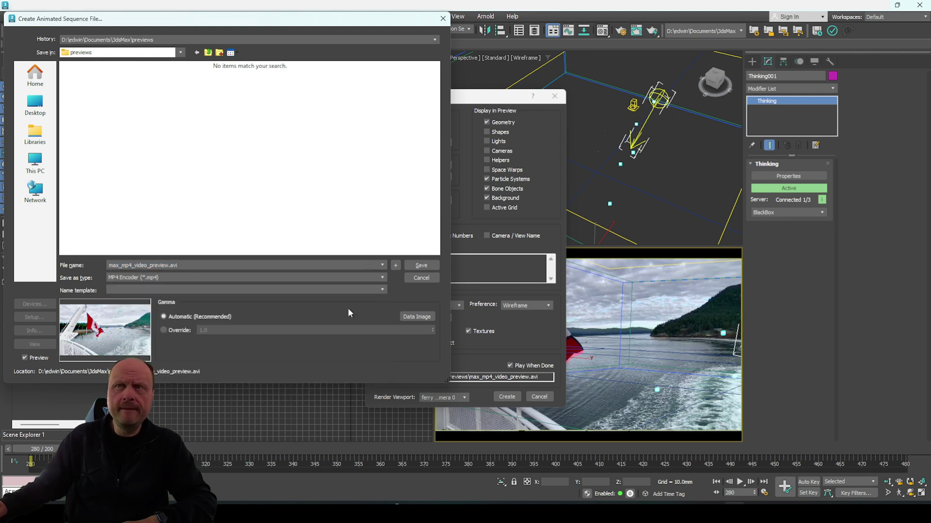
Set the MP4 Encoder codec to H265 (HEVC) and save the output as max_mp4_video_preview.mp4
click(422, 265)
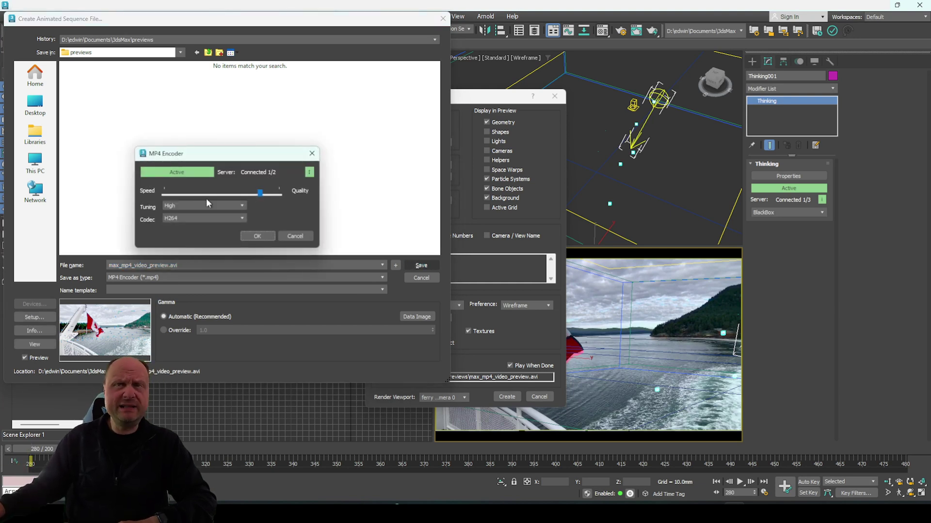
click(242, 219)
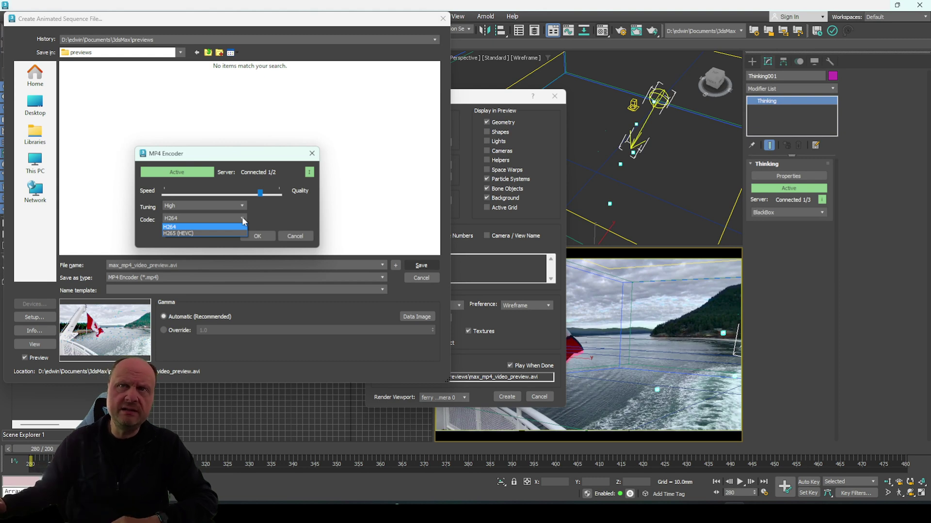
click(179, 233)
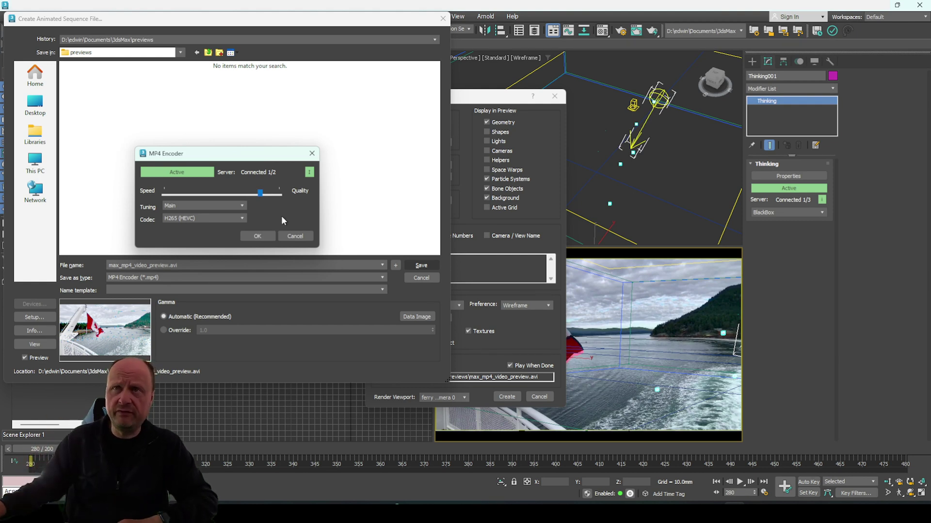
click(263, 235)
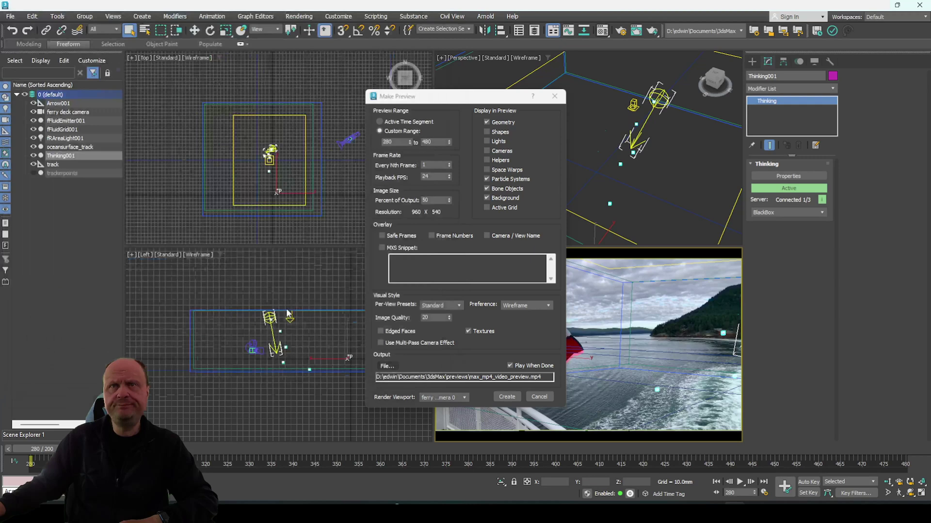
Create the preview, rendering the ferry camera view to an H265 MP4 file
click(506, 397)
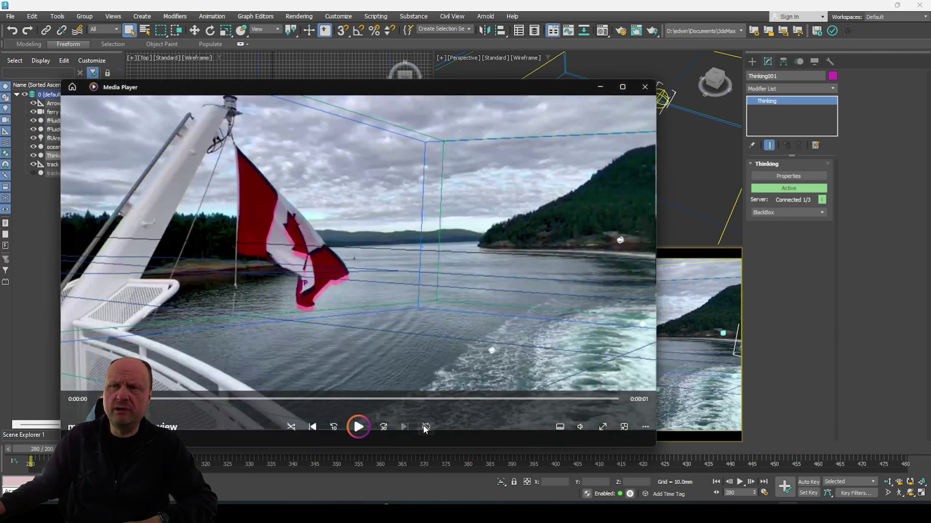
Replay the H265 MP4 ferry preview in Media Player
click(359, 425)
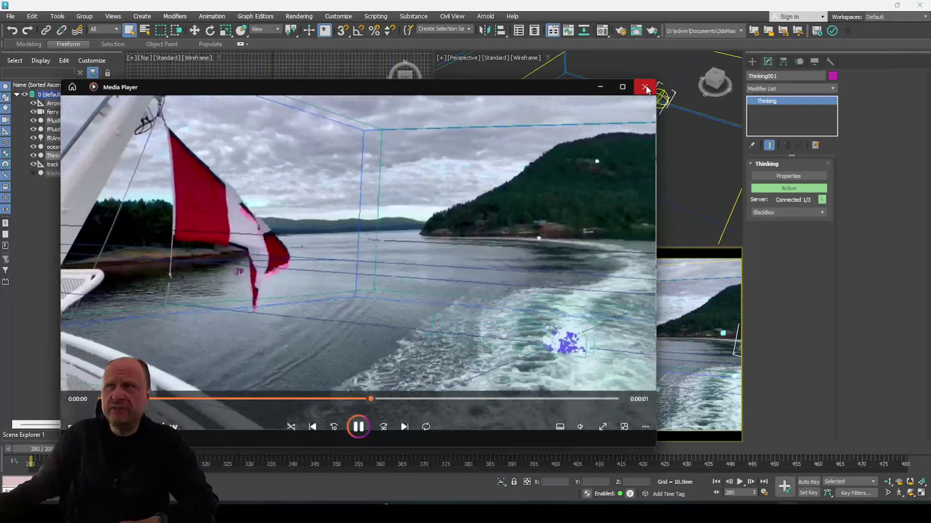
Close Media Player and bring up Render Setup (F10) showing the finalRender settings
click(645, 88)
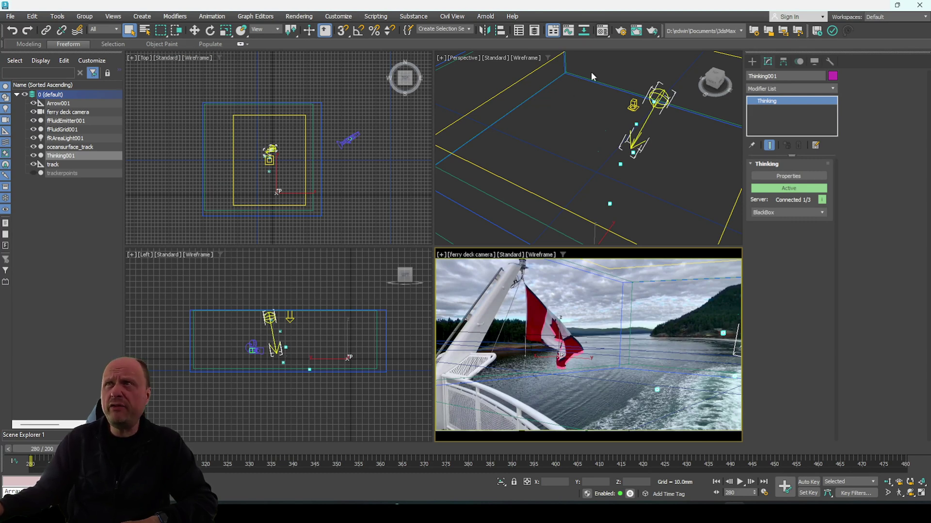
key(F10)
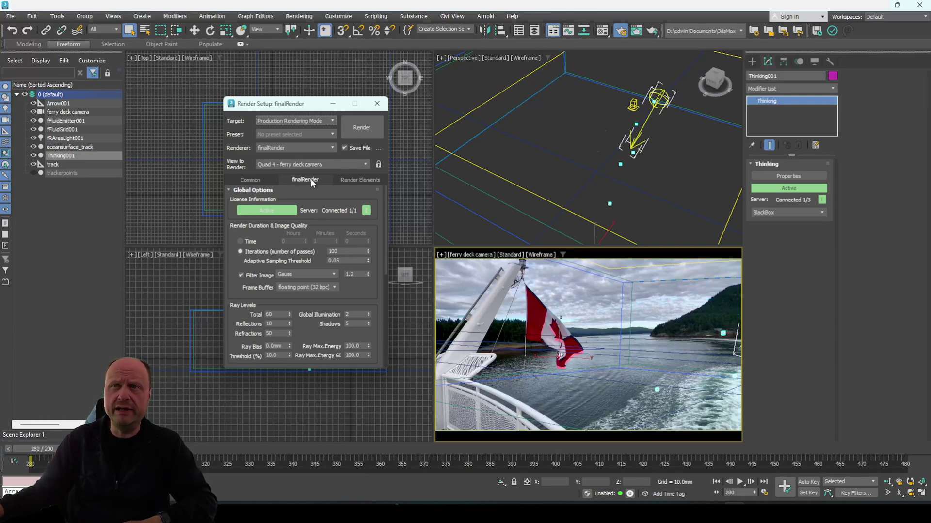
click(378, 147)
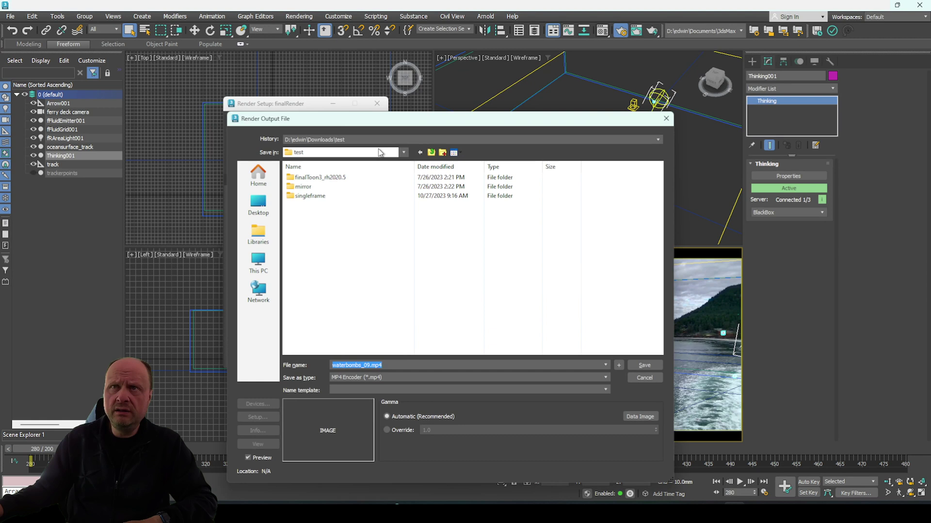
click(400, 377)
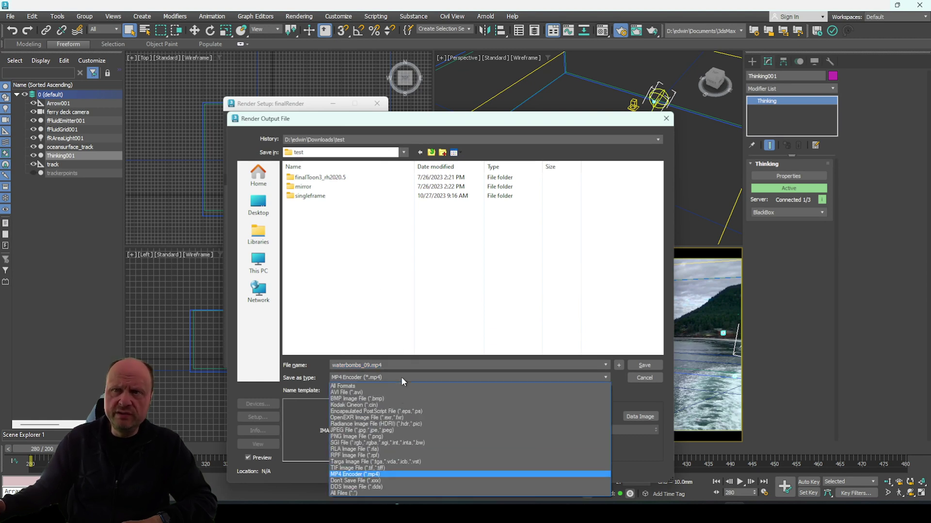
click(400, 376)
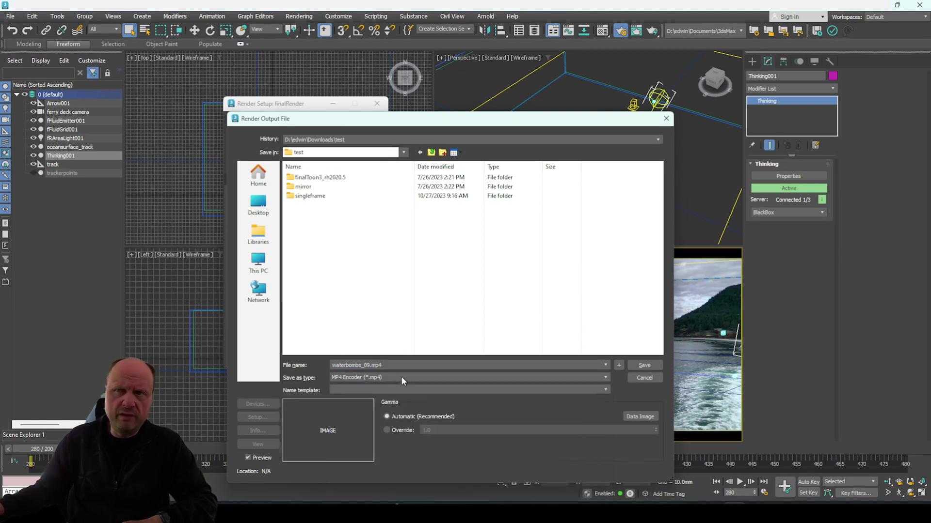
click(265, 417)
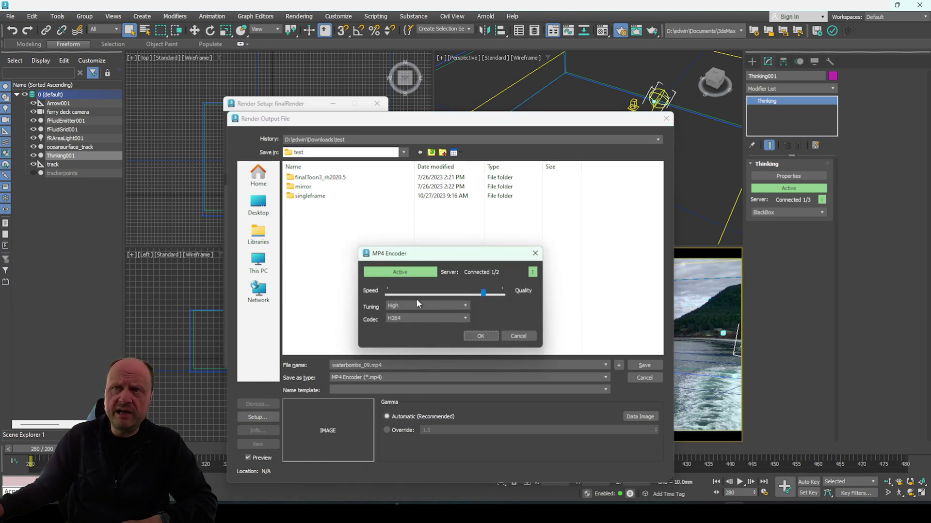
click(467, 319)
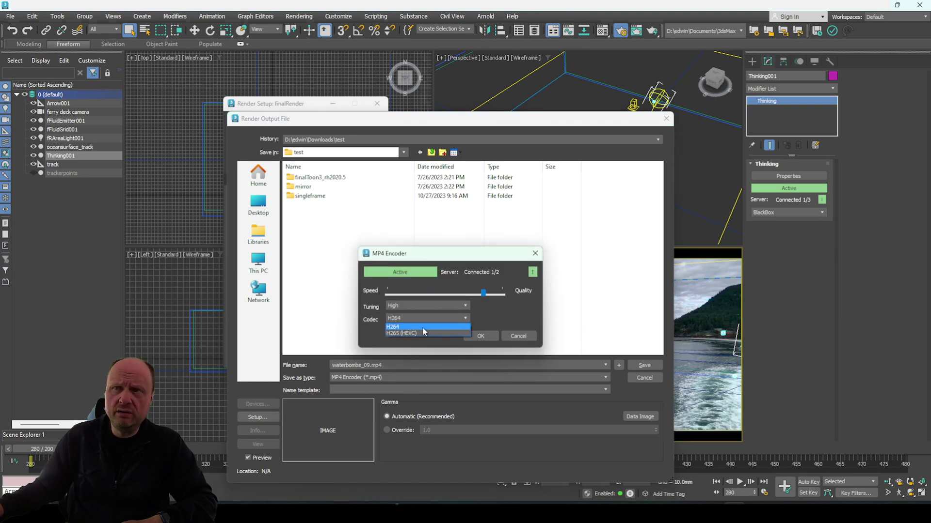
click(518, 313)
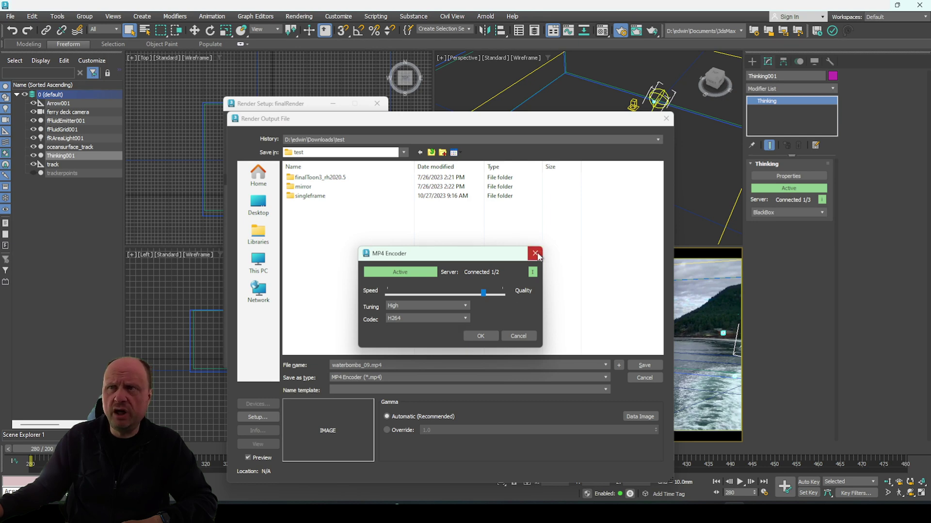
click(535, 253)
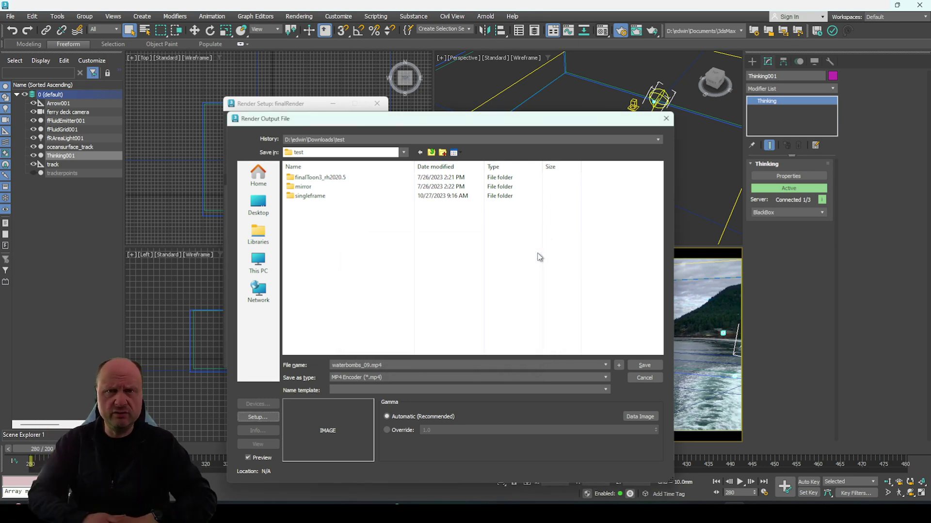
click(645, 377)
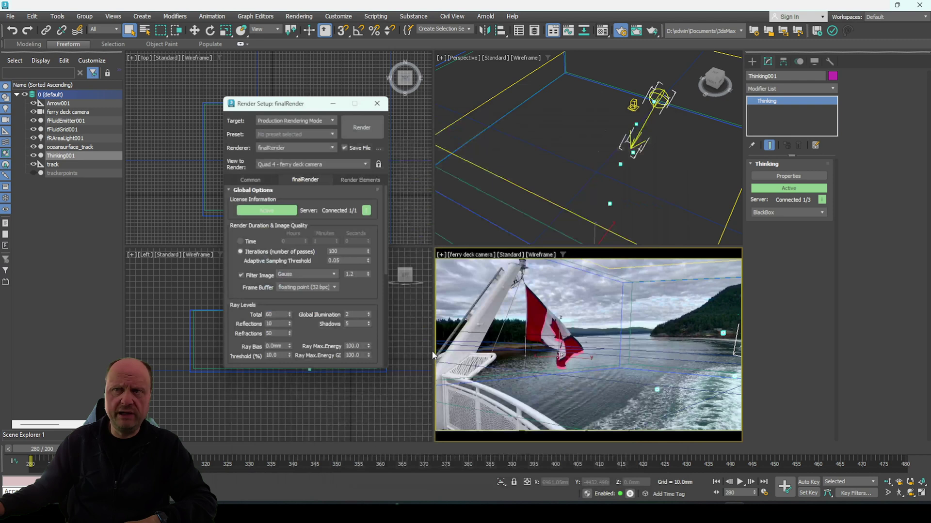